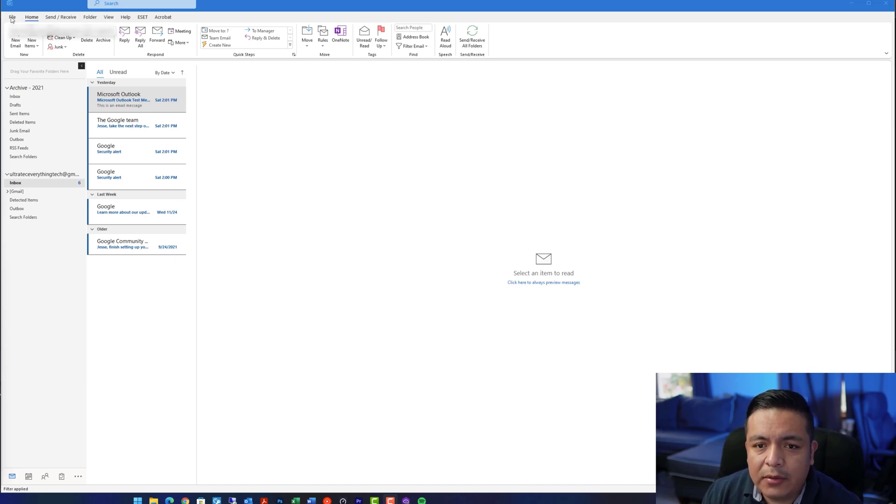
Change the Office Theme in Outlook Options' General page to Black and apply it
{"action": "left_click", "coordinate": [12, 18]}
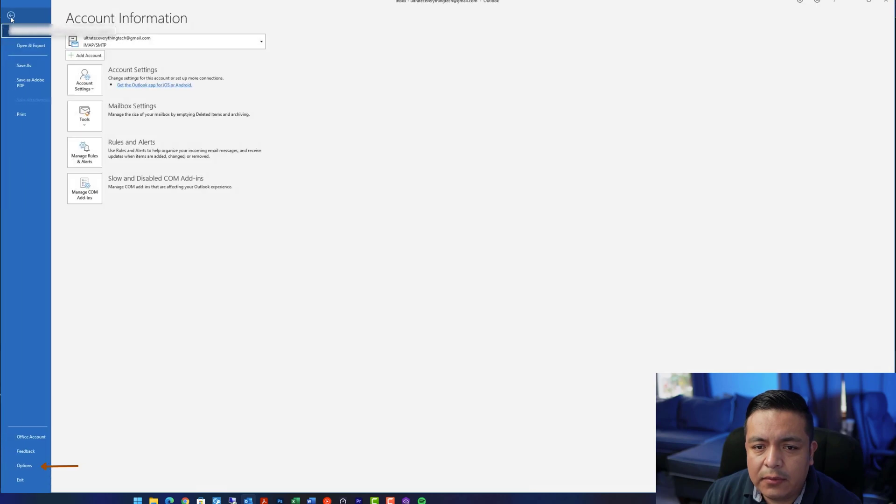
{"action": "left_click", "coordinate": [24, 465]}
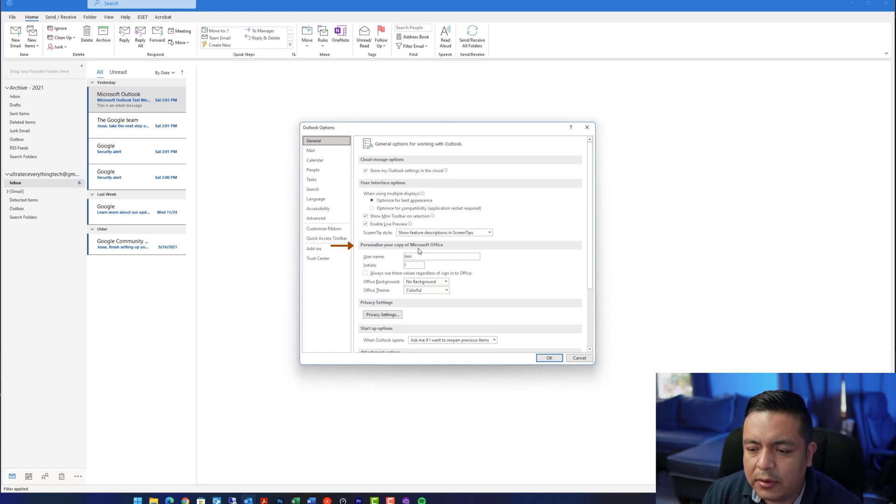
{"action": "left_click", "coordinate": [426, 291]}
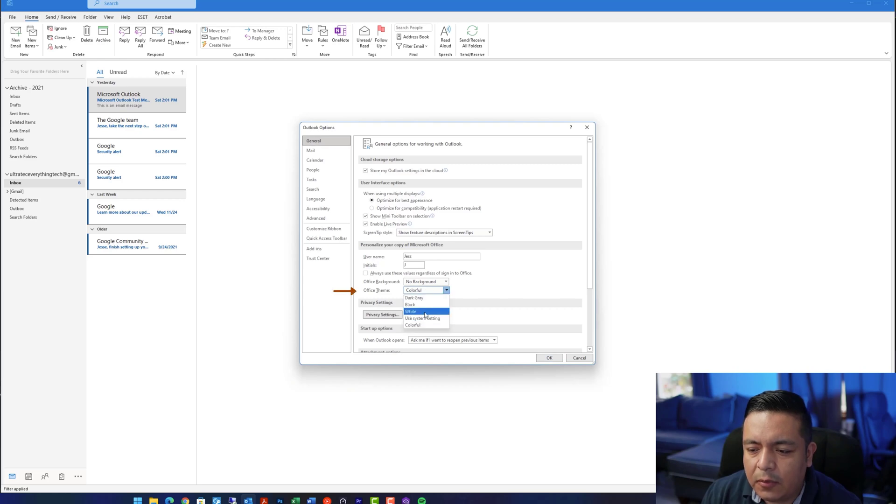
{"action": "left_click", "coordinate": [422, 305]}
{"action": "left_click", "coordinate": [549, 359]}
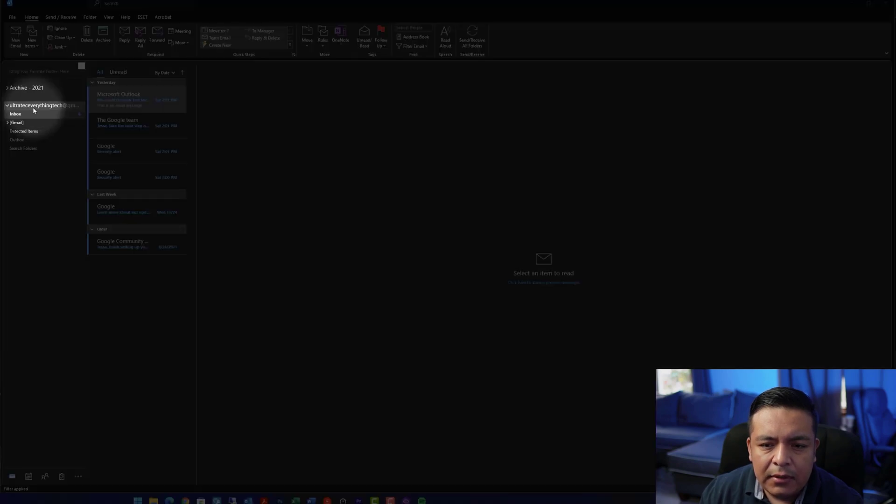
Add a folder named Verizon under the Gmail account and open it
{"action": "right_click", "coordinate": [33, 107]}
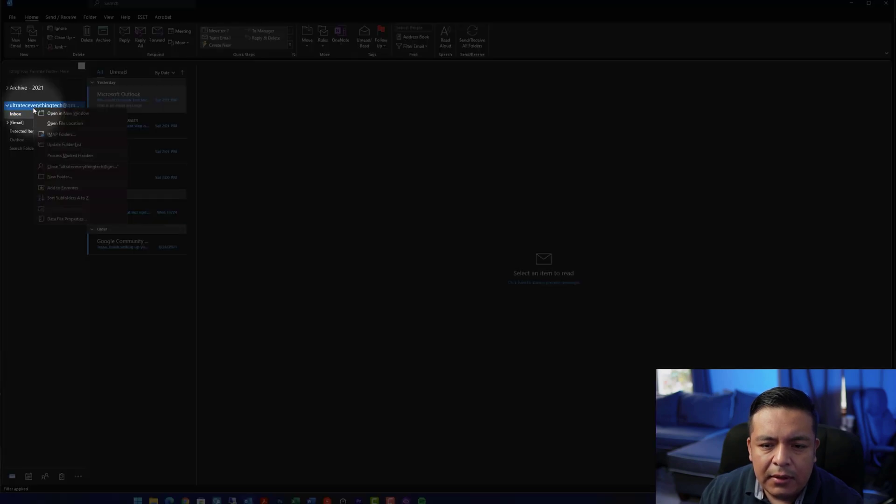
{"action": "left_click", "coordinate": [59, 177]}
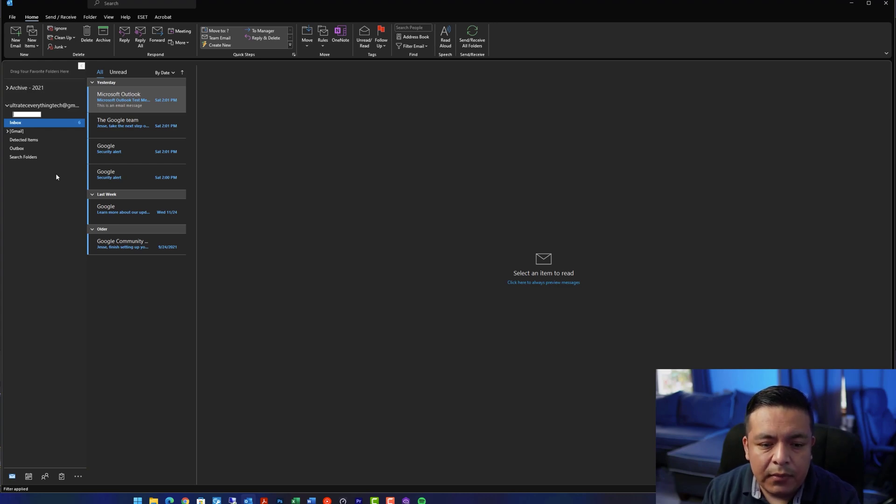
{"action": "type", "text": "Verizon"}
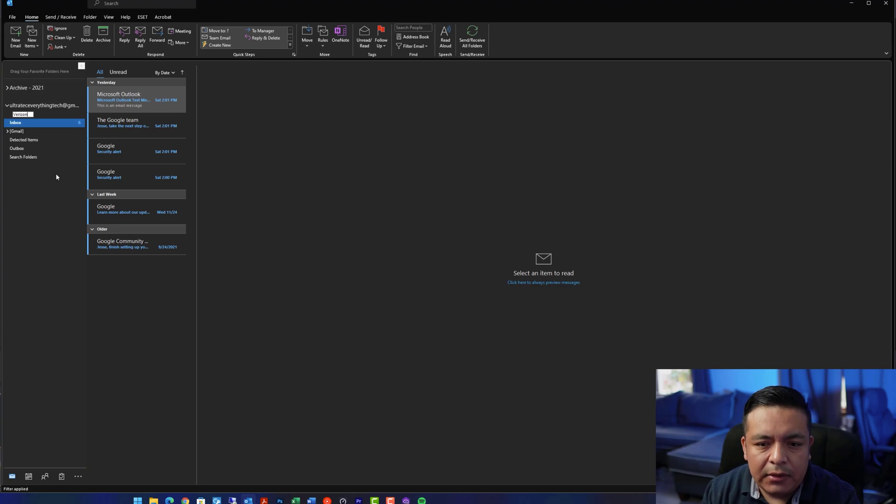
{"action": "key", "text": "Return"}
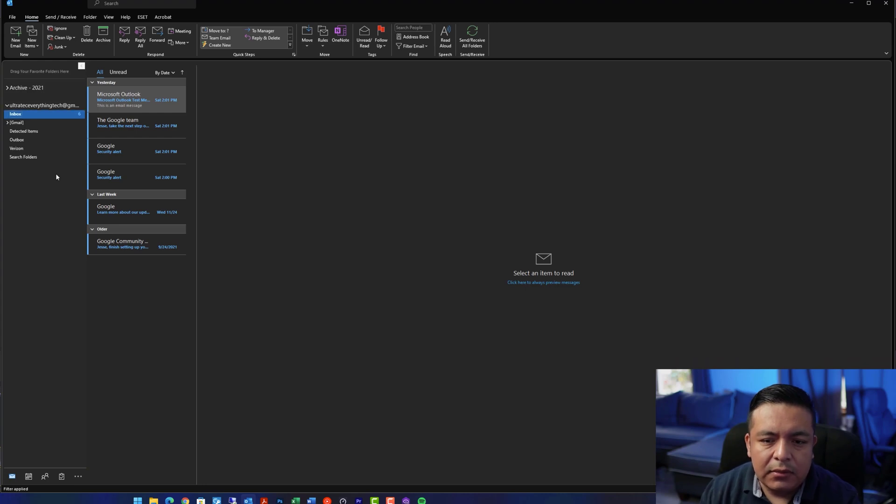
{"action": "left_click", "coordinate": [16, 148]}
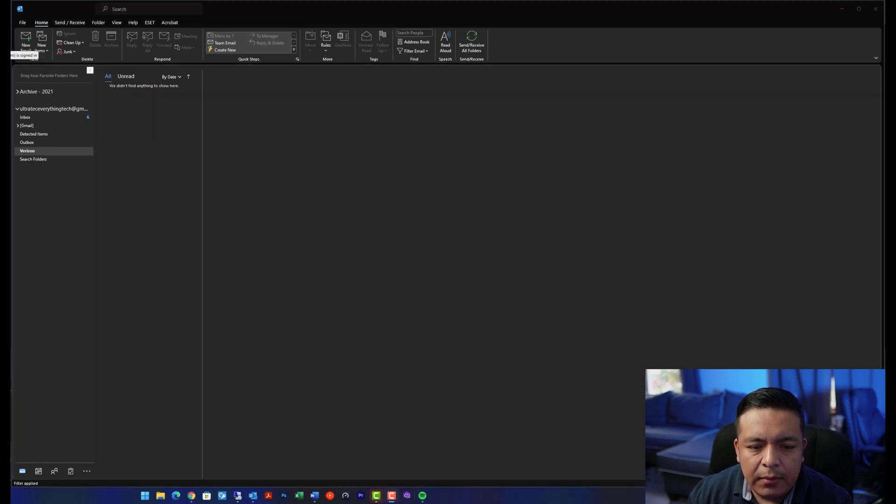
Move the Sat 2:00 PM Google Security alert from the Inbox into the Verizon folder
{"action": "left_click", "coordinate": [33, 119]}
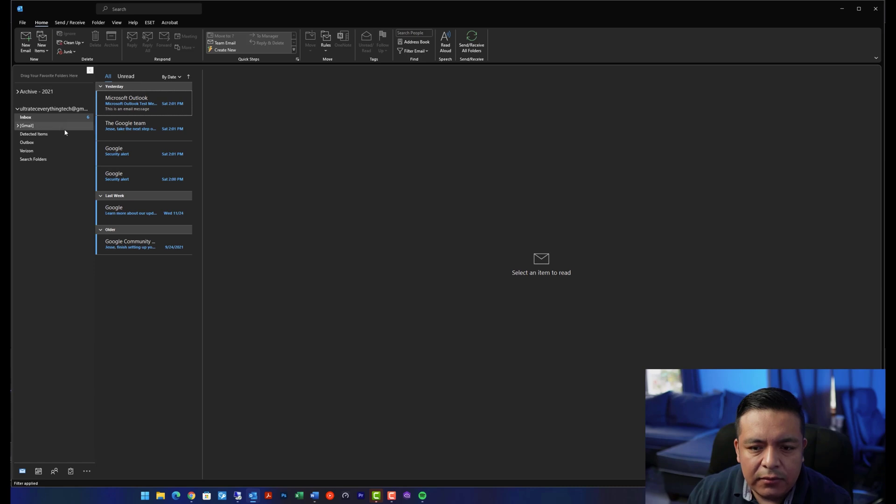
{"action": "left_click_drag", "start_coordinate": [124, 176], "coordinate": [26, 151]}
{"action": "left_click", "coordinate": [26, 152]}
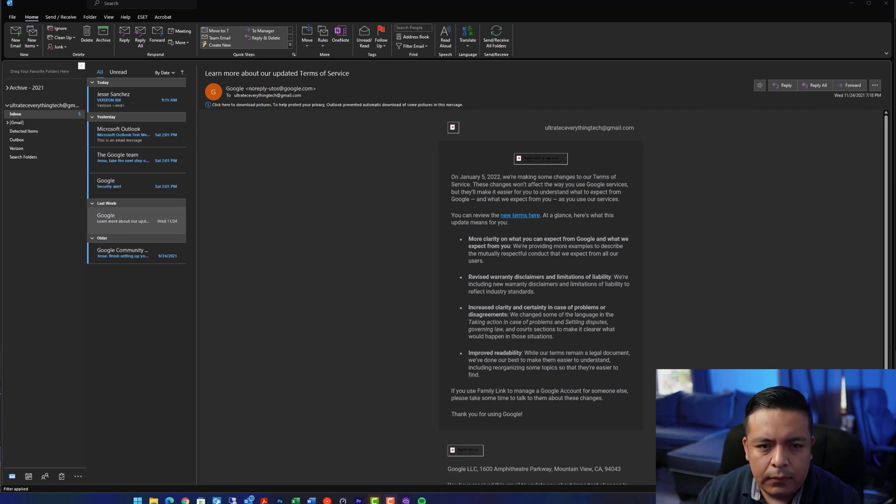
Create an Always Move Messages From rule sending the VERIZON Bill sender's mail to Verizon
{"action": "right_click", "coordinate": [111, 104]}
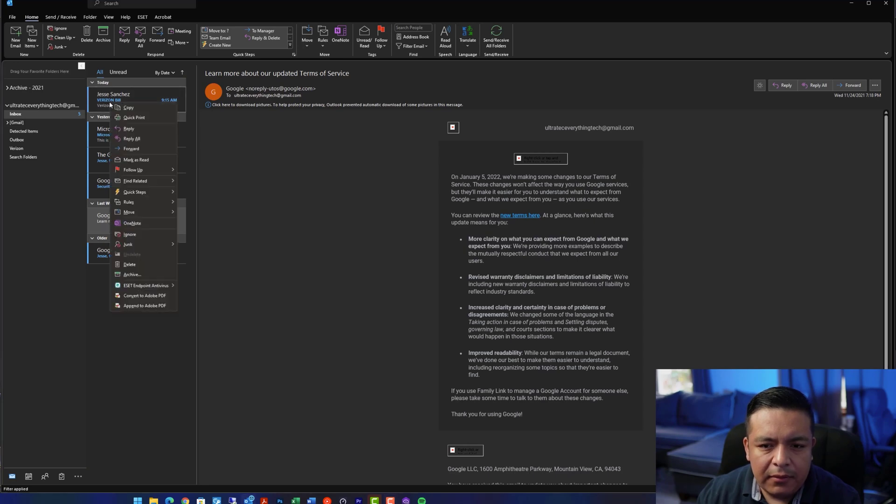
{"action": "left_click", "coordinate": [99, 103]}
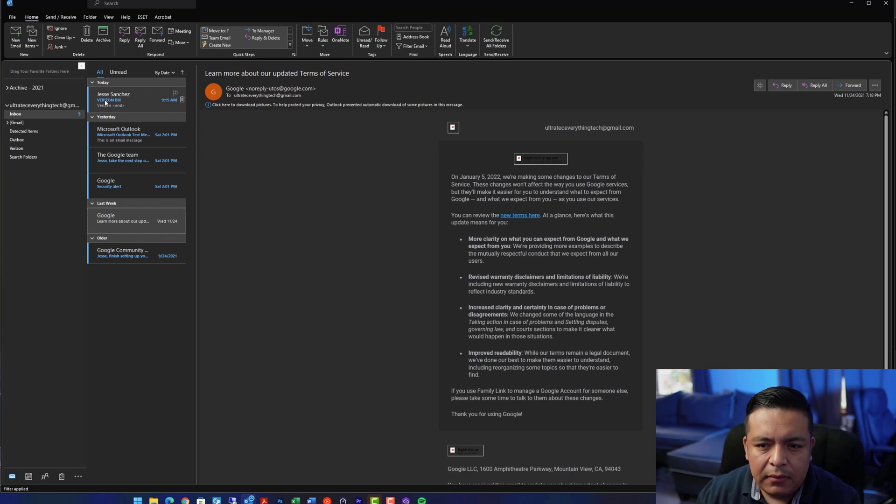
{"action": "left_click", "coordinate": [101, 102]}
{"action": "right_click", "coordinate": [106, 101]}
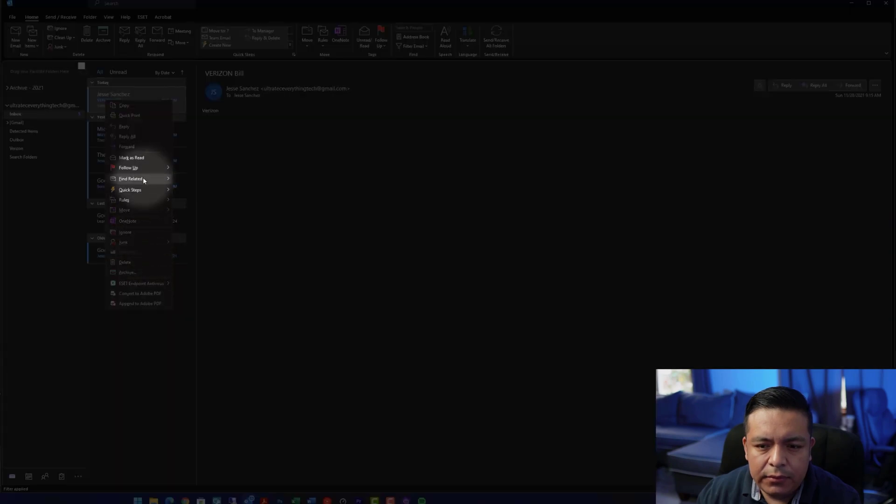
{"action": "mouse_move", "coordinate": [143, 172]}
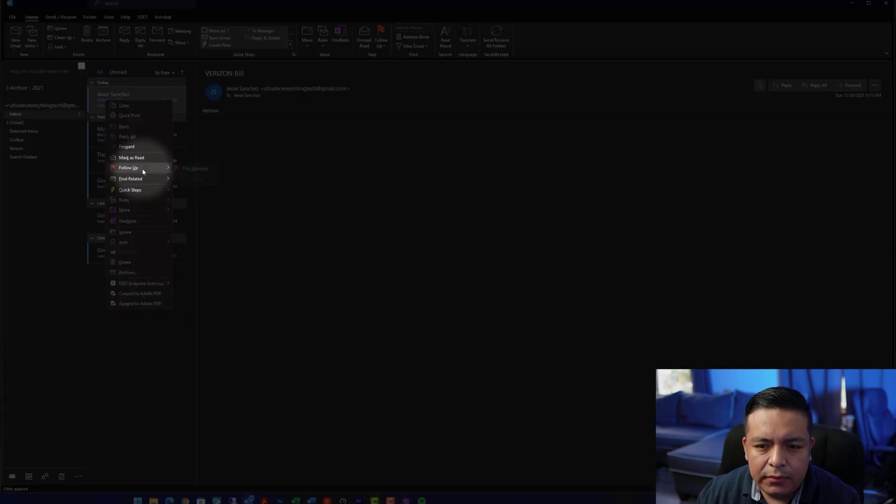
{"action": "mouse_move", "coordinate": [150, 201]}
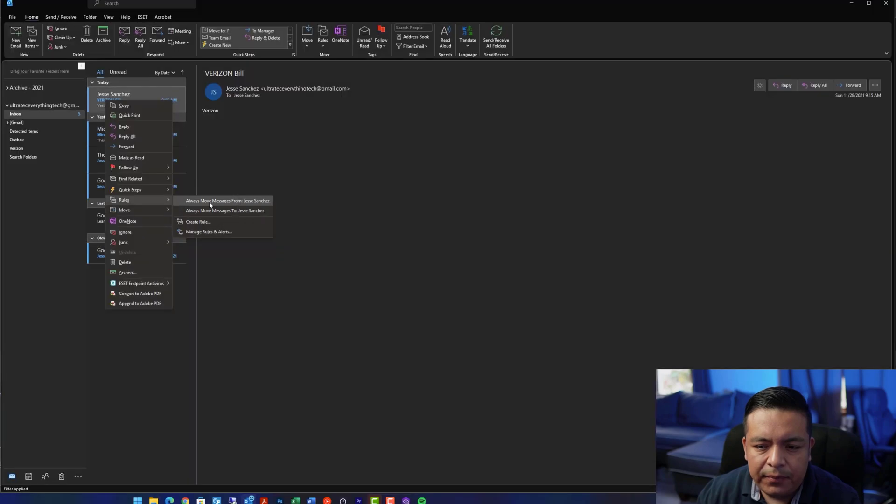
{"action": "left_click", "coordinate": [209, 203]}
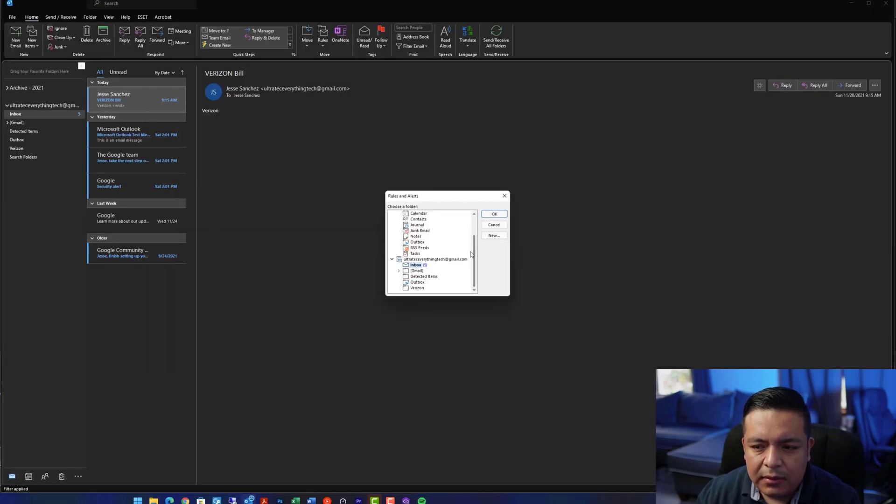
{"action": "scroll", "coordinate": [471, 259], "scroll_direction": "up", "scroll_amount": 3}
{"action": "scroll", "coordinate": [473, 266], "scroll_direction": "down", "scroll_amount": 3}
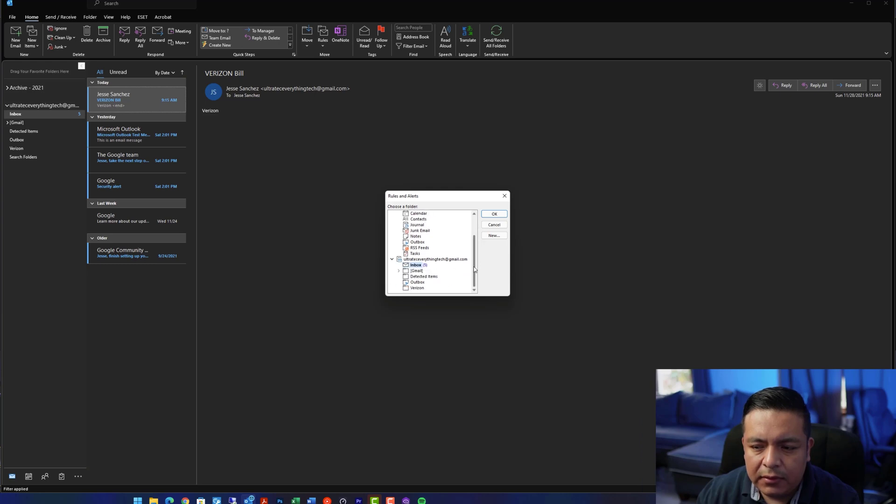
{"action": "left_click", "coordinate": [416, 288]}
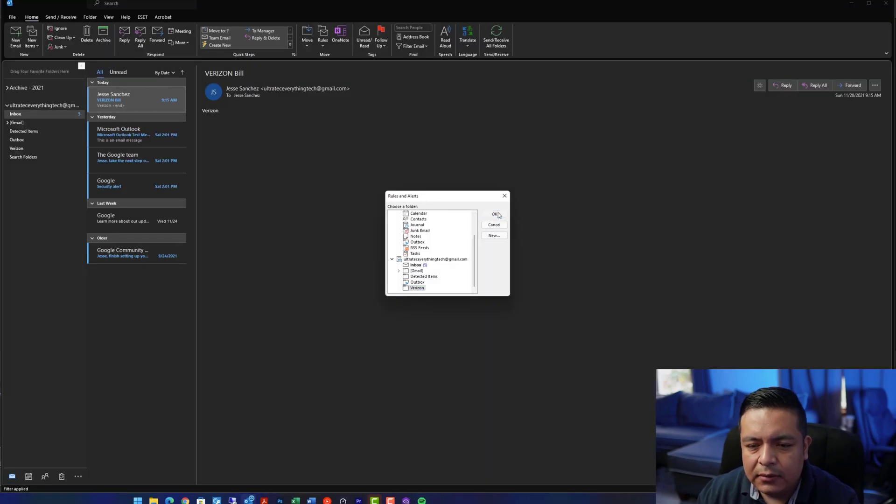
{"action": "left_click", "coordinate": [496, 214]}
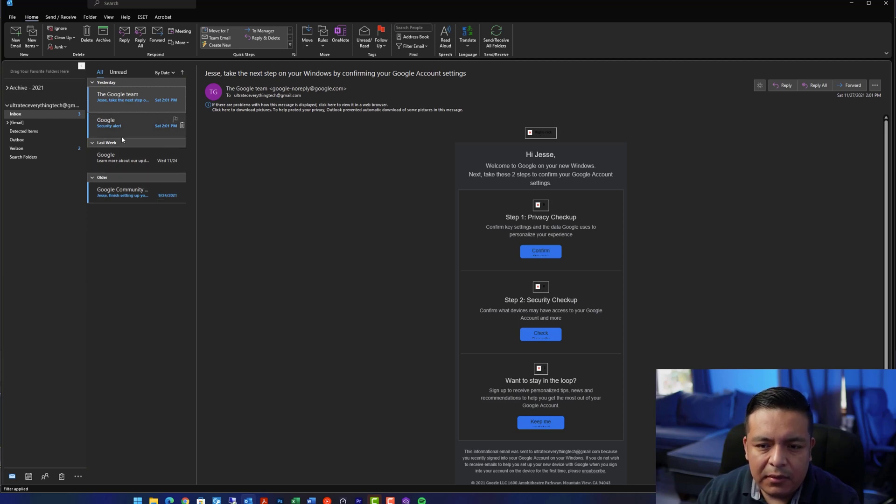
Open the Verizon folder to see the VERIZON Bill, test message and Security alert
{"action": "left_click", "coordinate": [36, 148]}
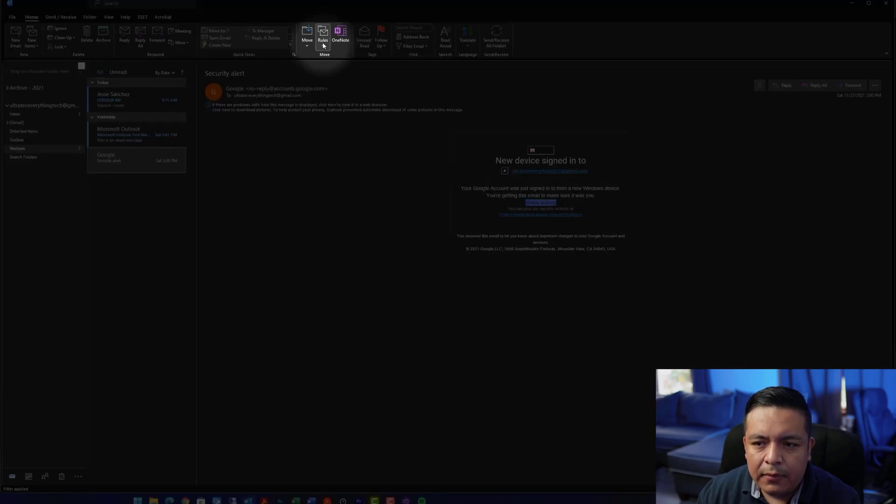
Delete the Verizon sender rule in Rules and Alerts, leaving no rules defined
{"action": "left_click", "coordinate": [323, 42]}
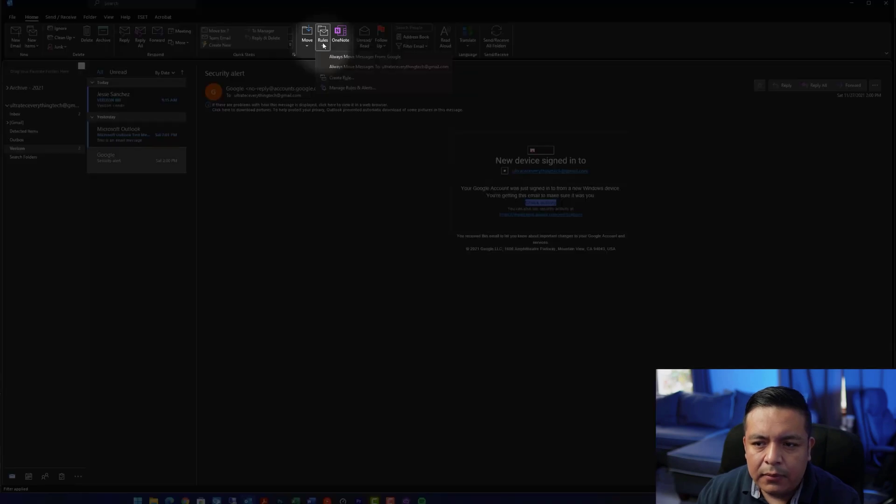
{"action": "left_click", "coordinate": [342, 88]}
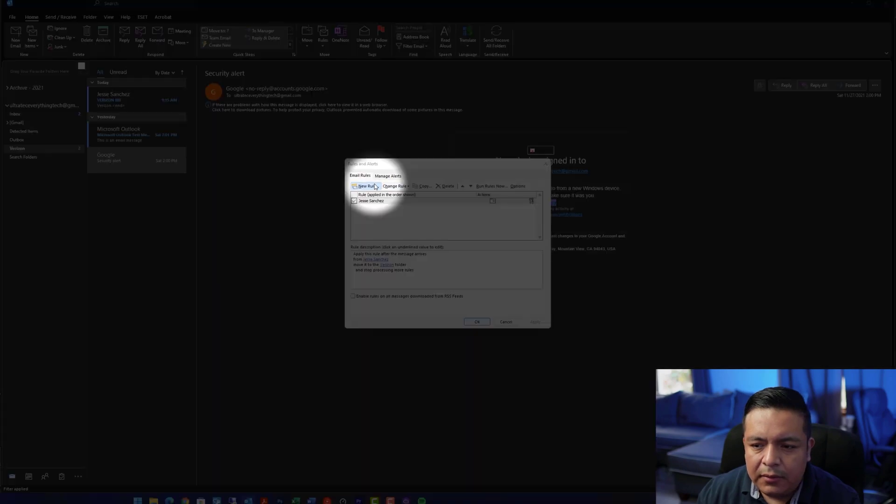
{"action": "left_click", "coordinate": [368, 186]}
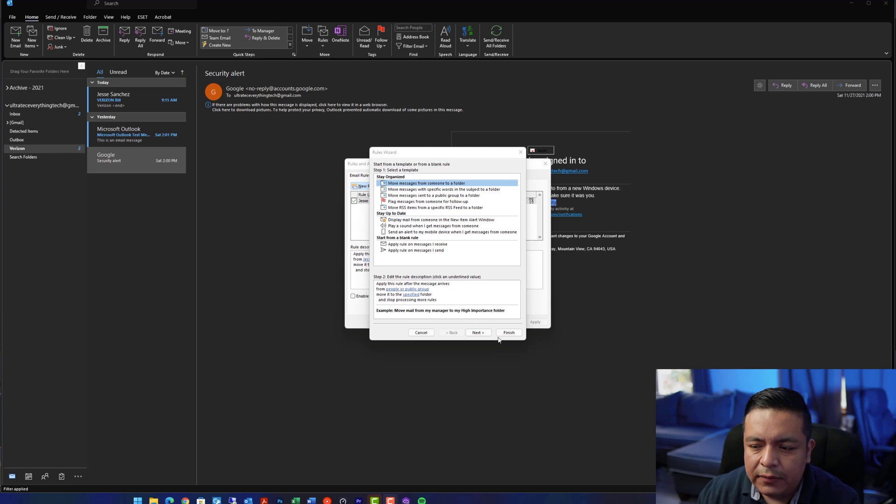
{"action": "left_click", "coordinate": [421, 333]}
{"action": "left_click", "coordinate": [370, 202]}
{"action": "left_click", "coordinate": [444, 186]}
{"action": "left_click", "coordinate": [270, 267]}
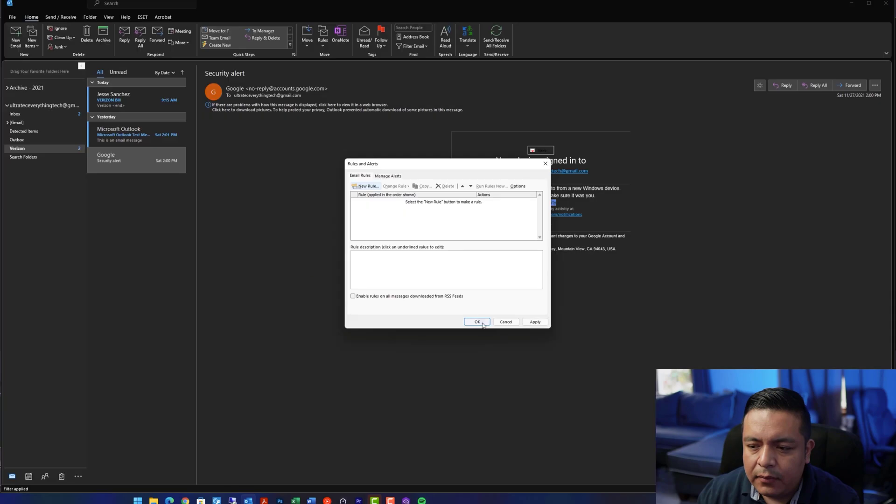
{"action": "left_click", "coordinate": [476, 322]}
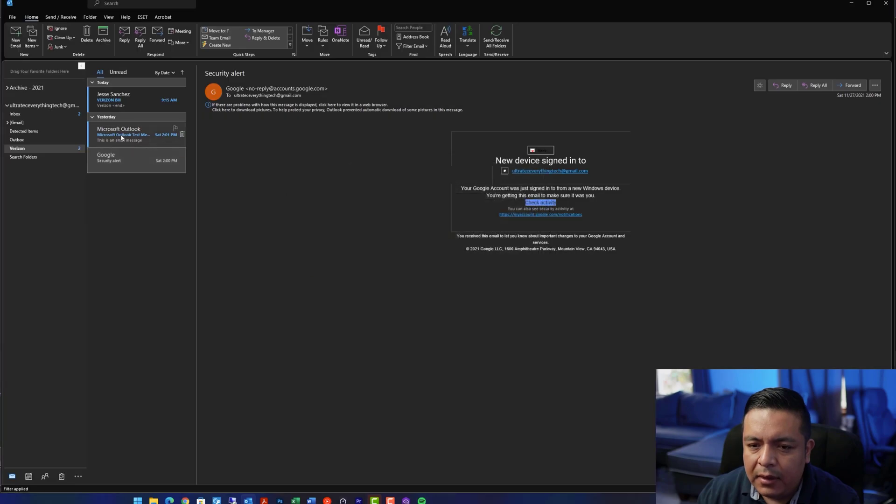
Go back to the Inbox to list its messages again
{"action": "left_click_drag", "start_coordinate": [135, 99], "coordinate": [25, 112]}
{"action": "left_click", "coordinate": [26, 113]}
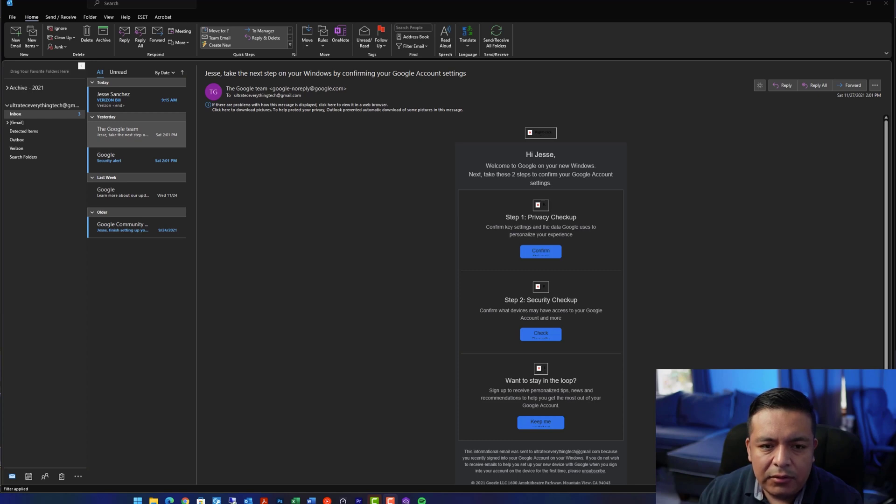
Enable Run AutoArchive every 14 days in the Advanced options, then close Outlook Options
{"action": "left_click", "coordinate": [13, 17]}
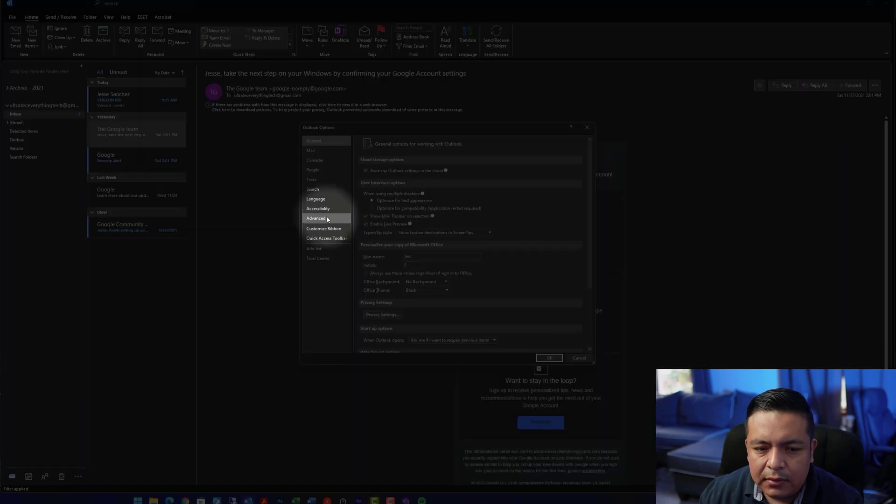
{"action": "left_click", "coordinate": [327, 218]}
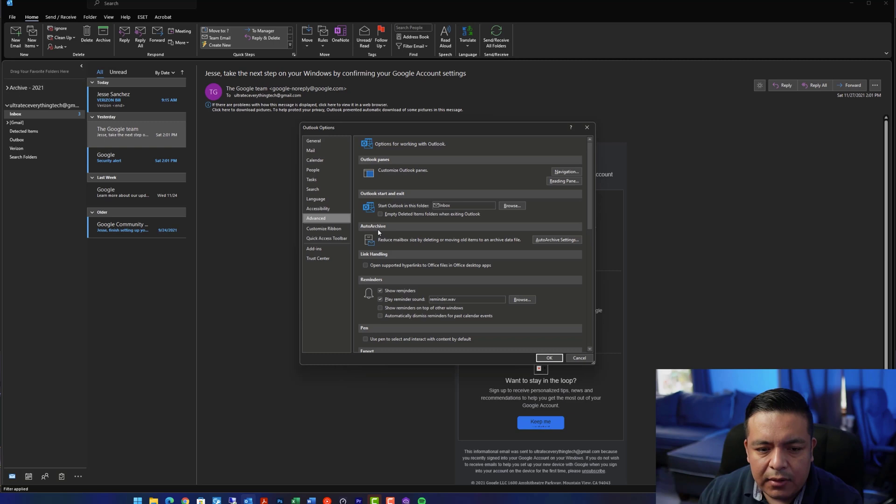
{"action": "left_click", "coordinate": [534, 240]}
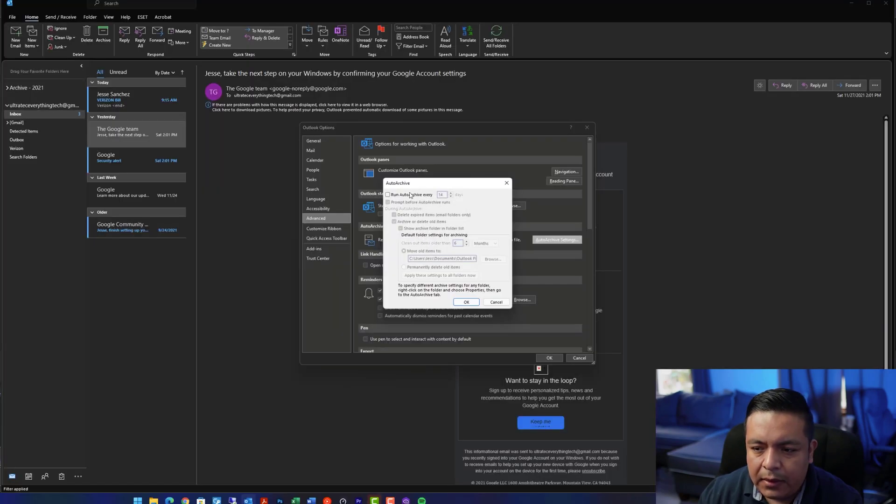
{"action": "left_click", "coordinate": [411, 196]}
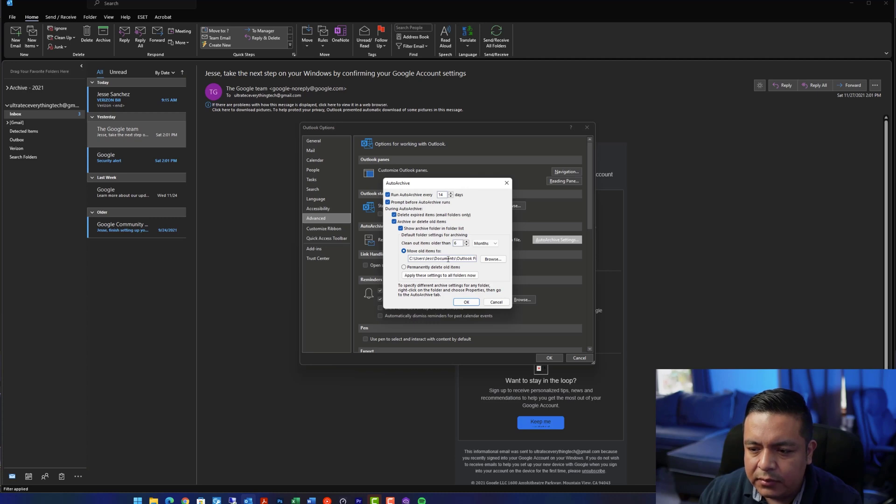
{"action": "left_click", "coordinate": [497, 302]}
{"action": "key", "text": "Escape"}
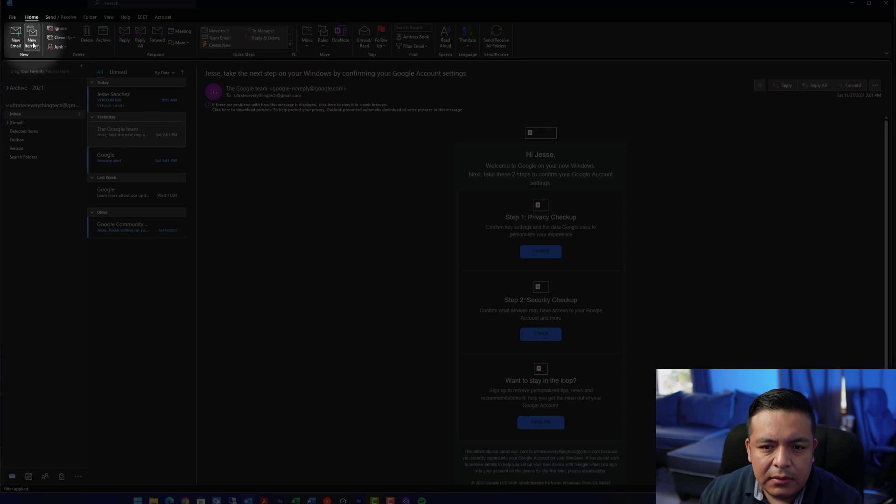
Create a new Outlook data file named 2022 from New Items > More Items
{"action": "left_click", "coordinate": [34, 46]}
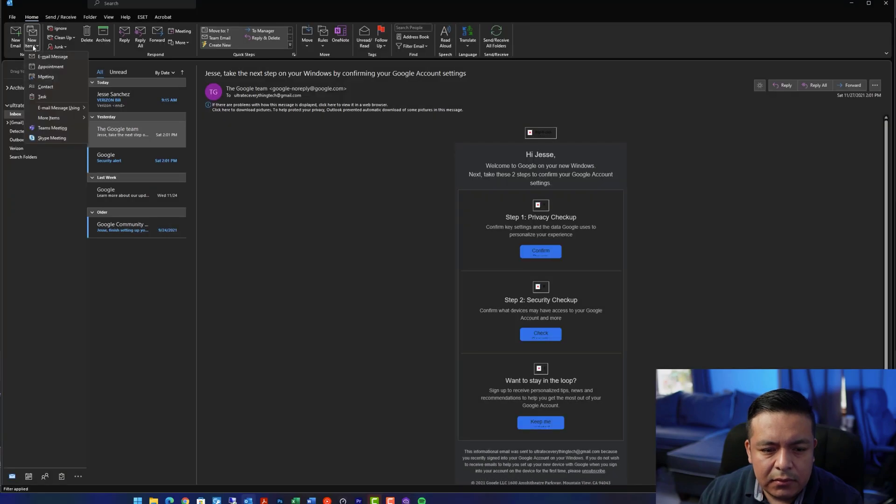
{"action": "mouse_move", "coordinate": [67, 120]}
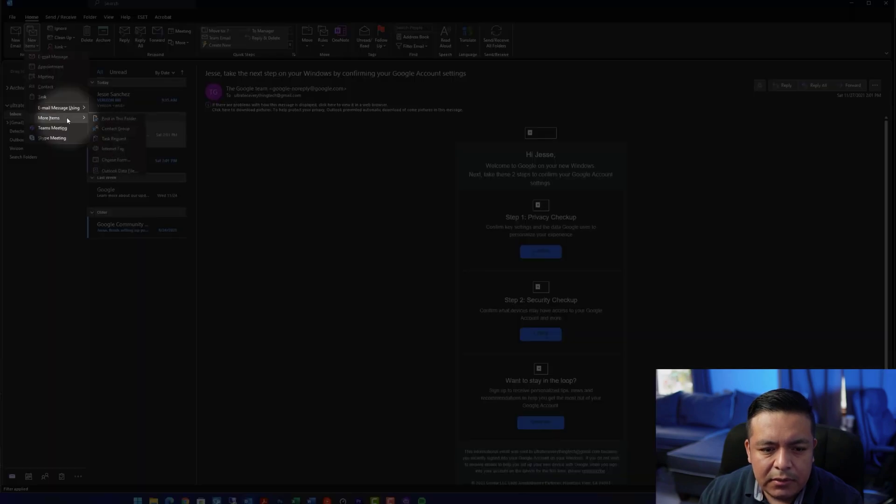
{"action": "left_click", "coordinate": [120, 170]}
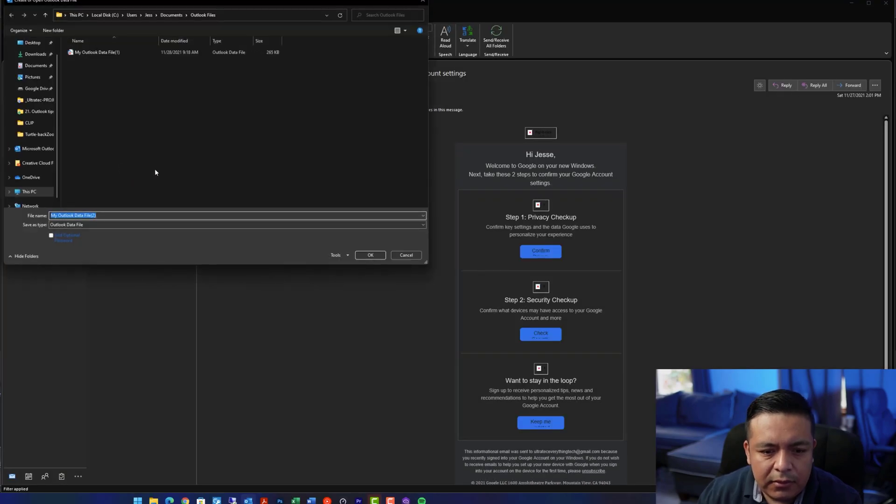
{"action": "type", "text": "2022"}
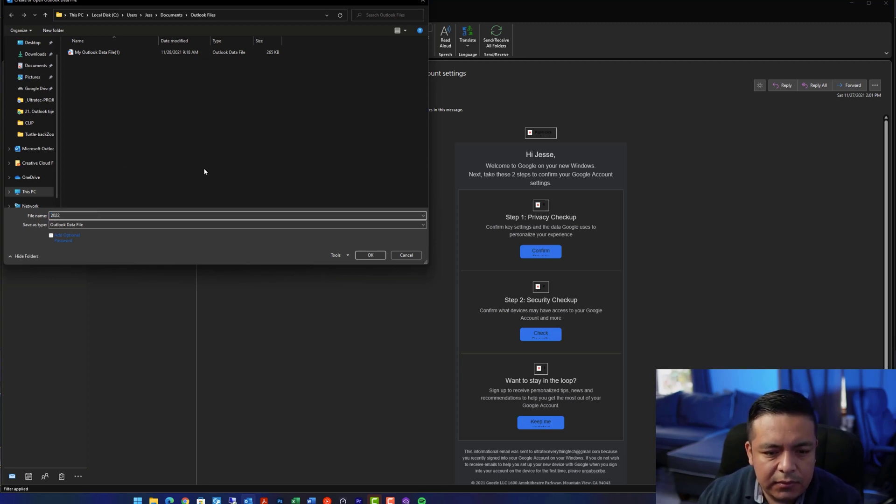
{"action": "left_click", "coordinate": [366, 255]}
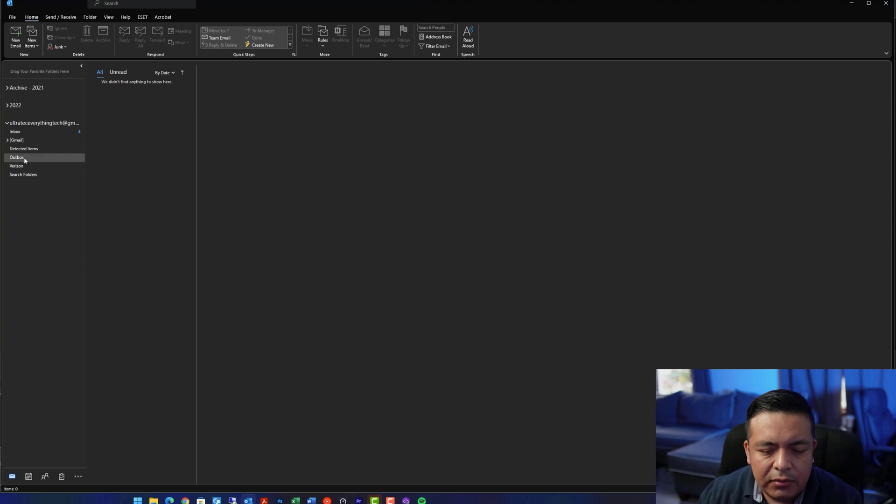
Rename the 2022 data file to '2022 Archives' in its Data File Properties
{"action": "right_click", "coordinate": [18, 105]}
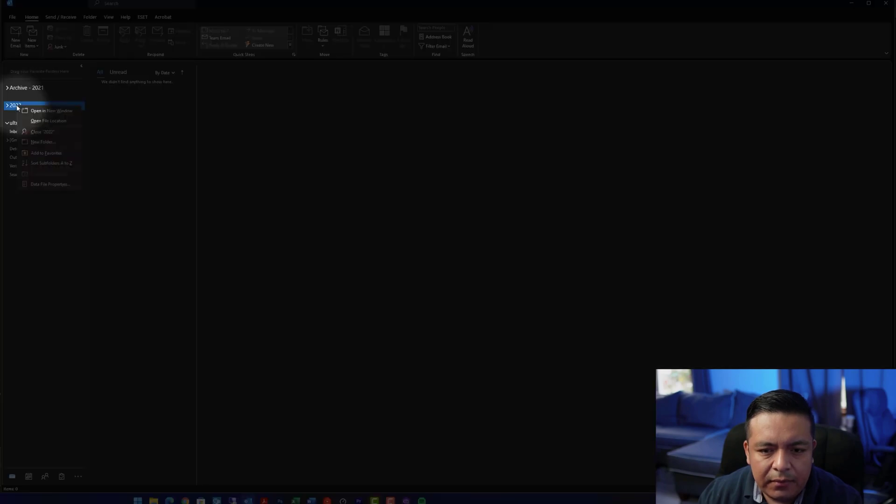
{"action": "left_click", "coordinate": [43, 184]}
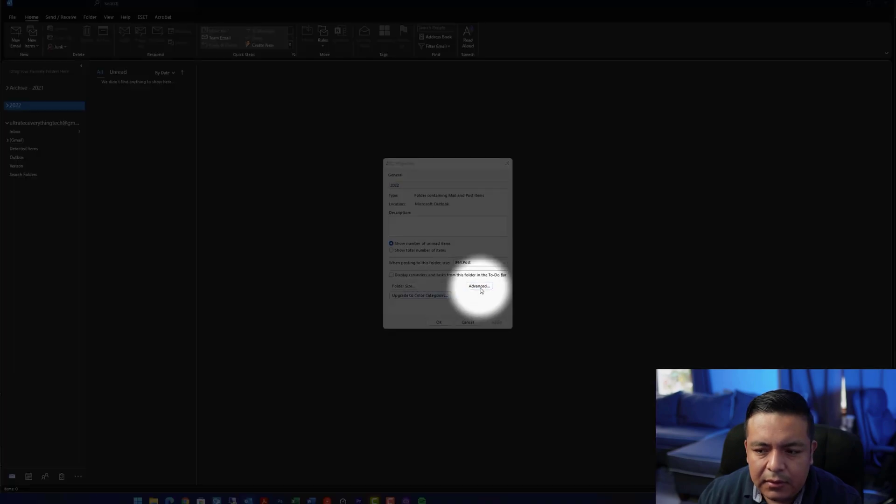
{"action": "left_click", "coordinate": [478, 286]}
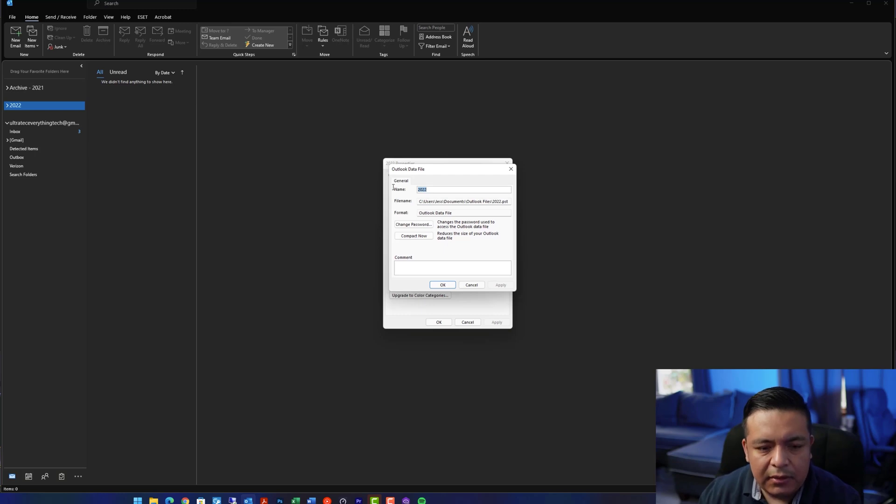
{"action": "type", "text": "2022 Ar"}
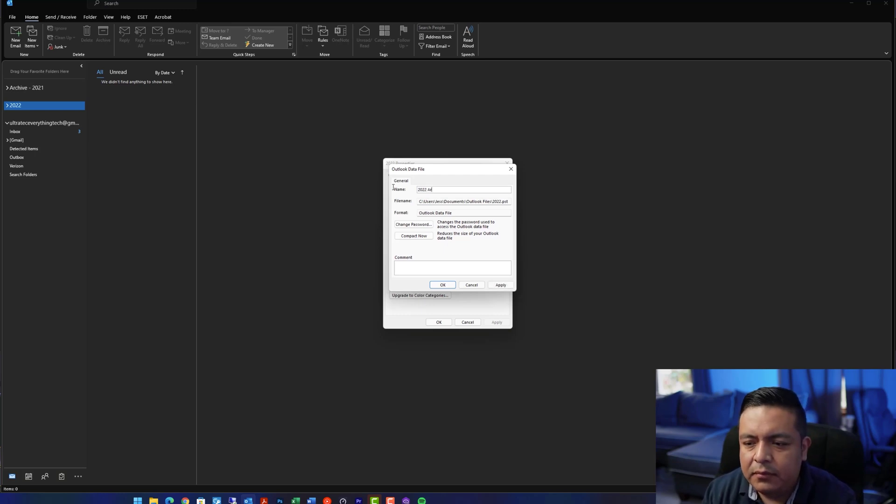
{"action": "type", "text": "chives"}
{"action": "key", "text": "Return"}
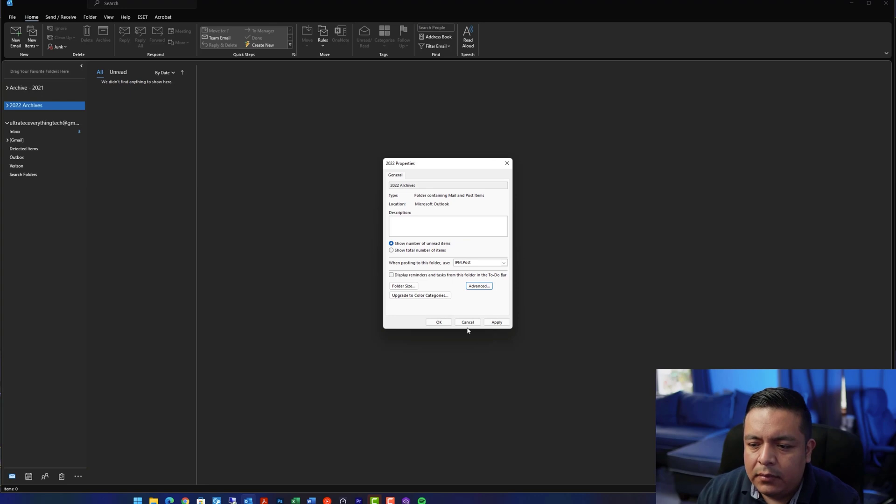
{"action": "left_click", "coordinate": [437, 323]}
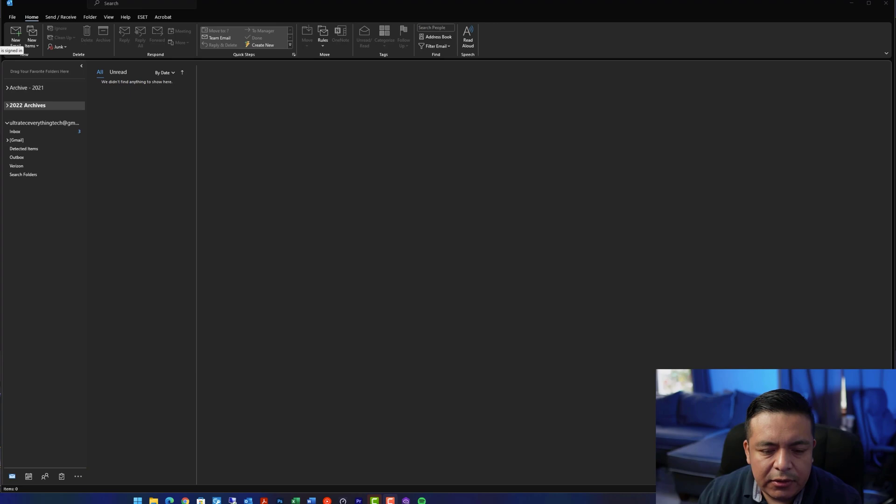
Create a 'Sent Items' folder under 2022 Archives, then expand the [Gmail] subfolders
{"action": "left_click", "coordinate": [7, 105]}
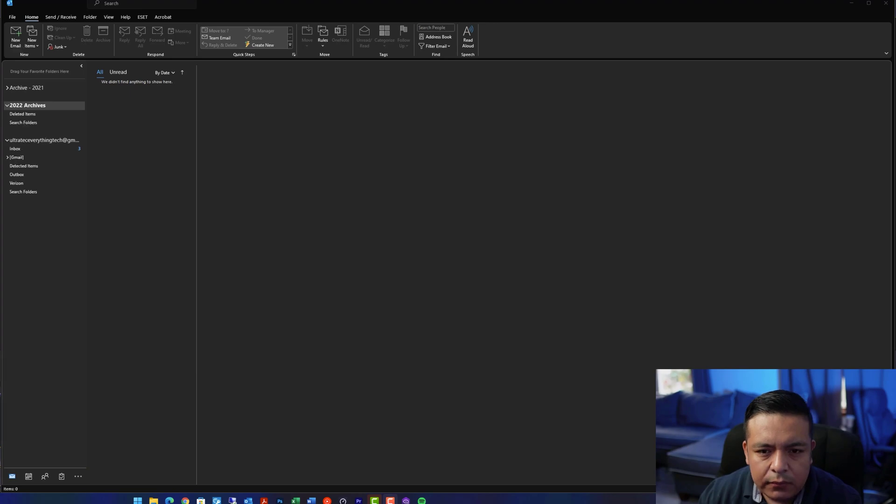
{"action": "right_click", "coordinate": [19, 107]}
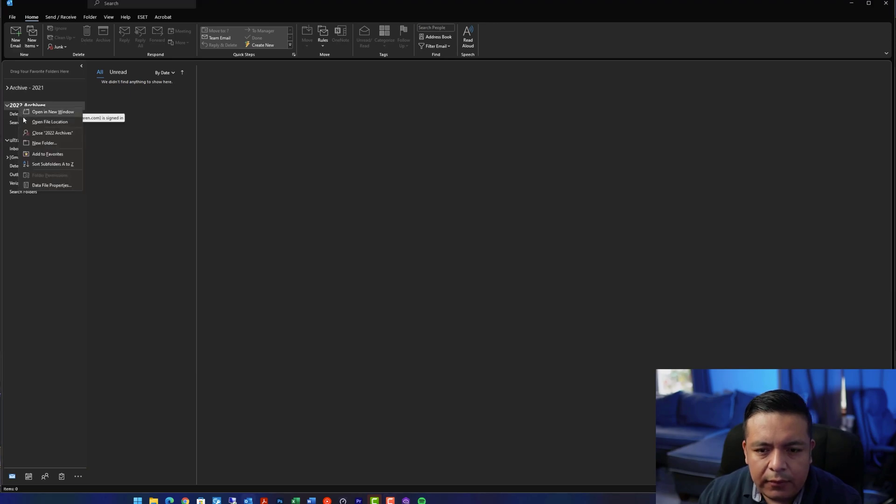
{"action": "left_click", "coordinate": [44, 143]}
{"action": "type", "text": "Se"}
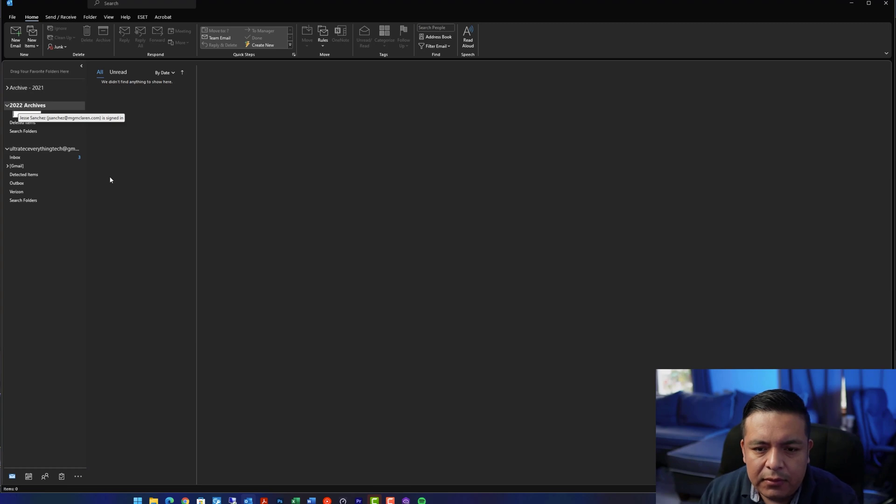
{"action": "type", "text": "nt Items"}
{"action": "key", "text": "Return"}
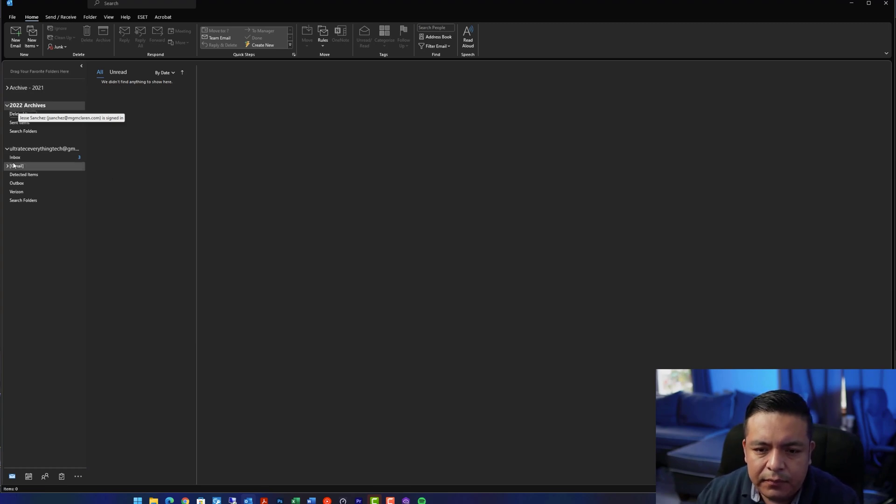
{"action": "left_click", "coordinate": [7, 166]}
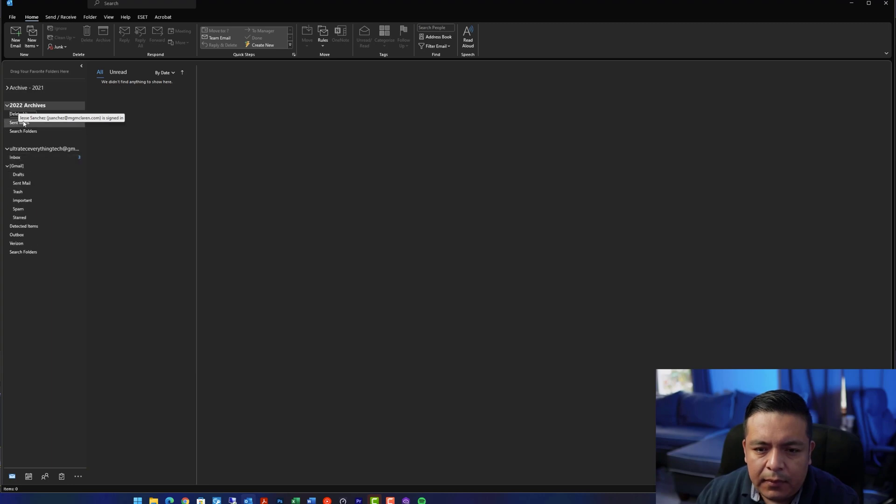
Drag the Google Community and Google team emails from the Inbox into 2022 Archives Deleted Items and view them
{"action": "left_click", "coordinate": [24, 158]}
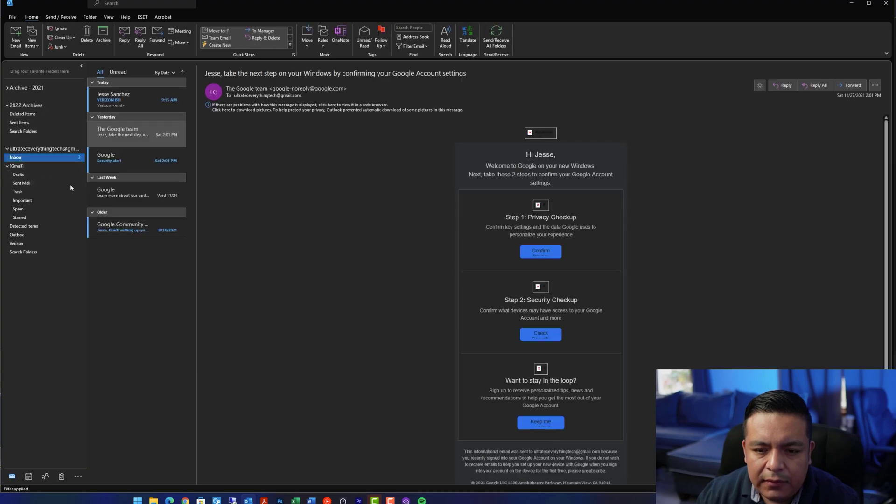
{"action": "left_click", "coordinate": [126, 225]}
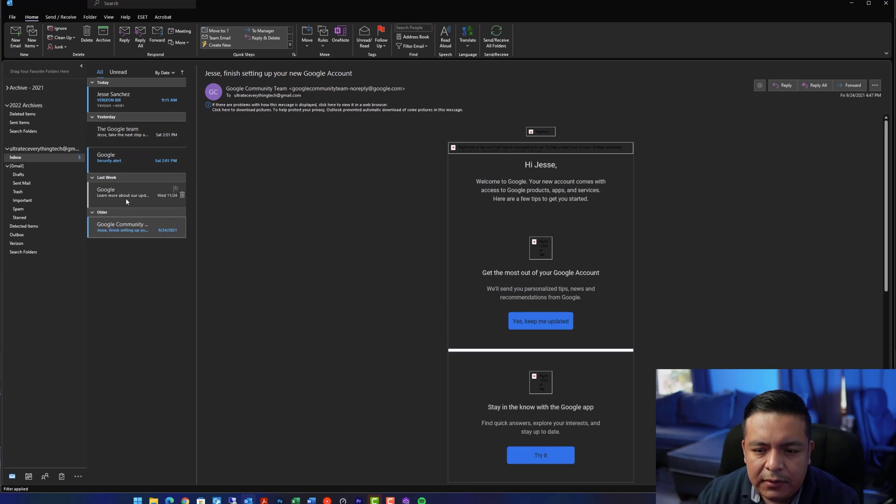
{"action": "left_click", "coordinate": [130, 140]}
{"action": "left_click_drag", "start_coordinate": [147, 136], "coordinate": [21, 118]}
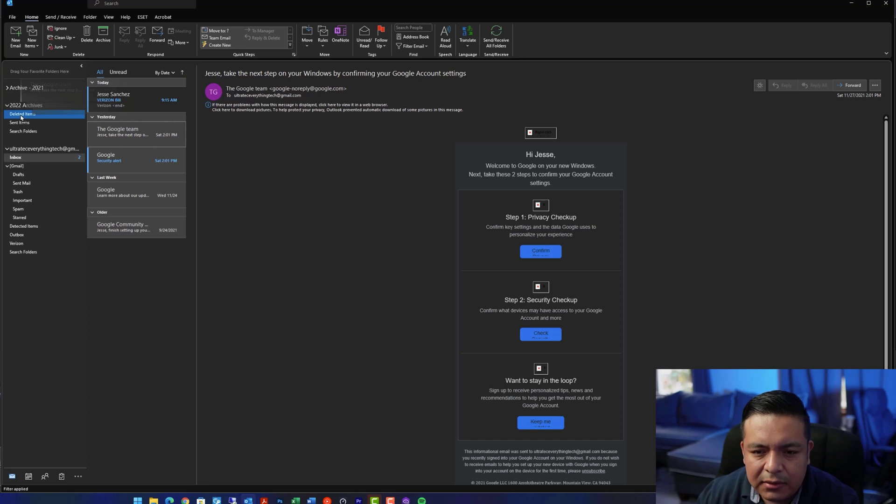
{"action": "left_click_drag", "start_coordinate": [21, 117], "coordinate": [21, 117]}
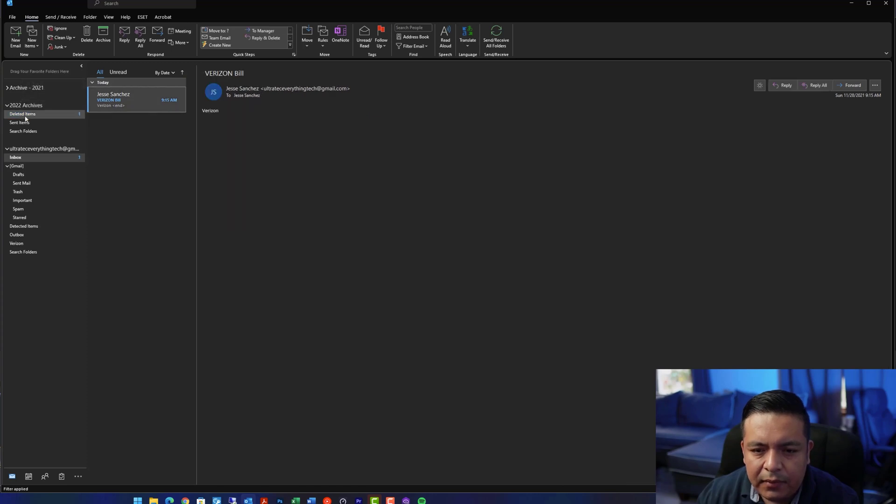
{"action": "left_click", "coordinate": [25, 117]}
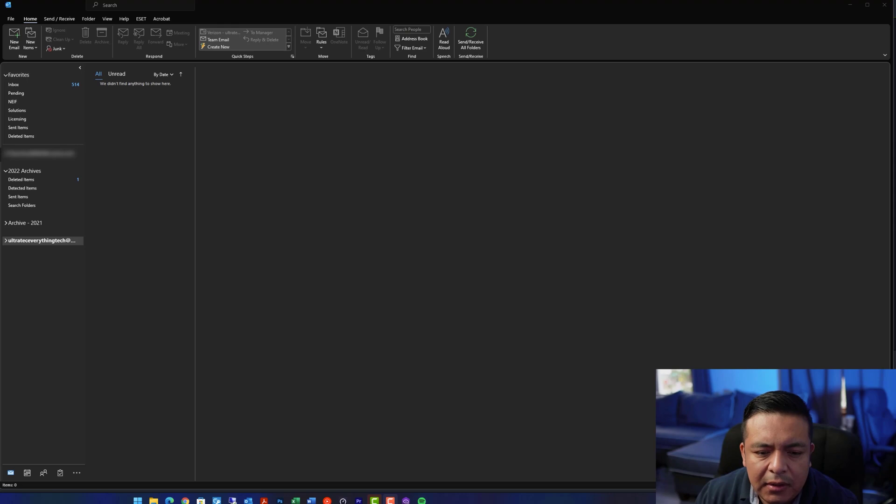
Uncheck Use Cached Exchange Mode in the Exchange account's settings and close Account Settings
{"action": "left_click", "coordinate": [13, 19]}
{"action": "left_click", "coordinate": [83, 81]}
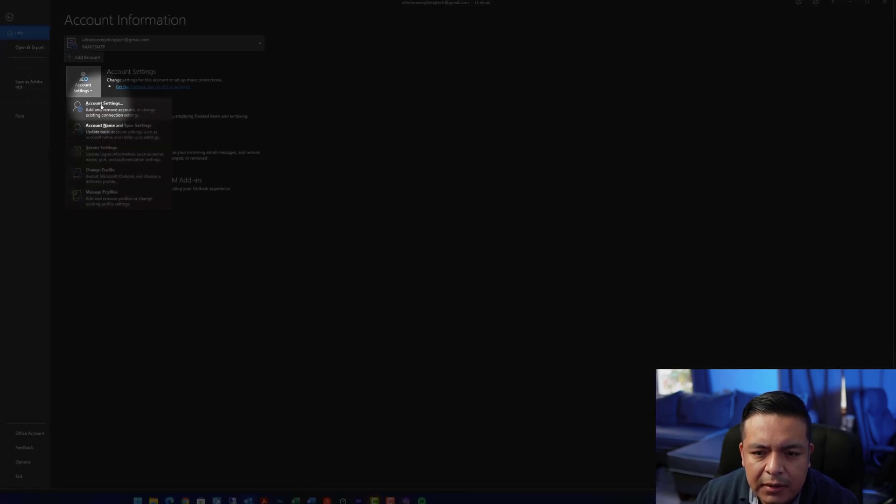
{"action": "left_click", "coordinate": [102, 105]}
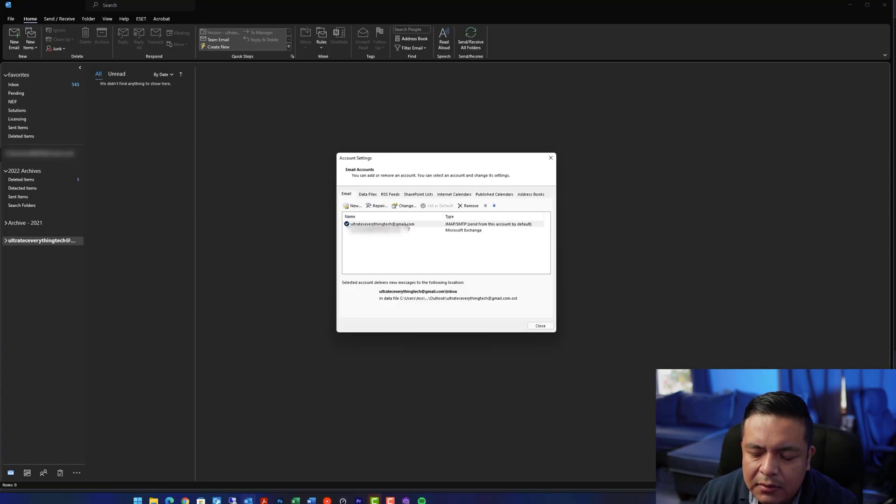
{"action": "left_click", "coordinate": [370, 232]}
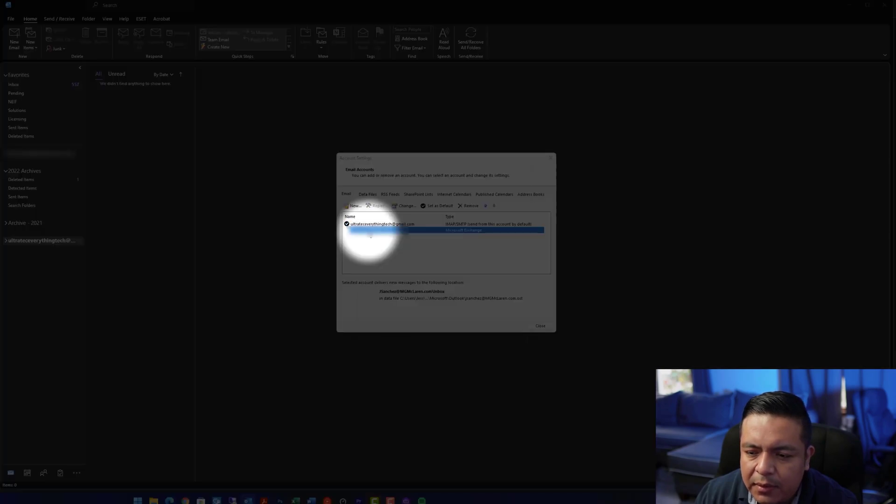
{"action": "double_click", "coordinate": [370, 231]}
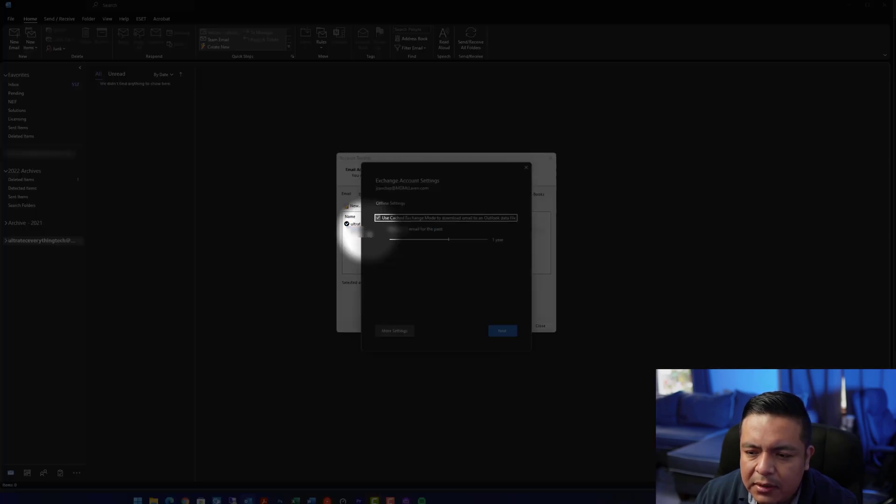
{"action": "left_click", "coordinate": [378, 219]}
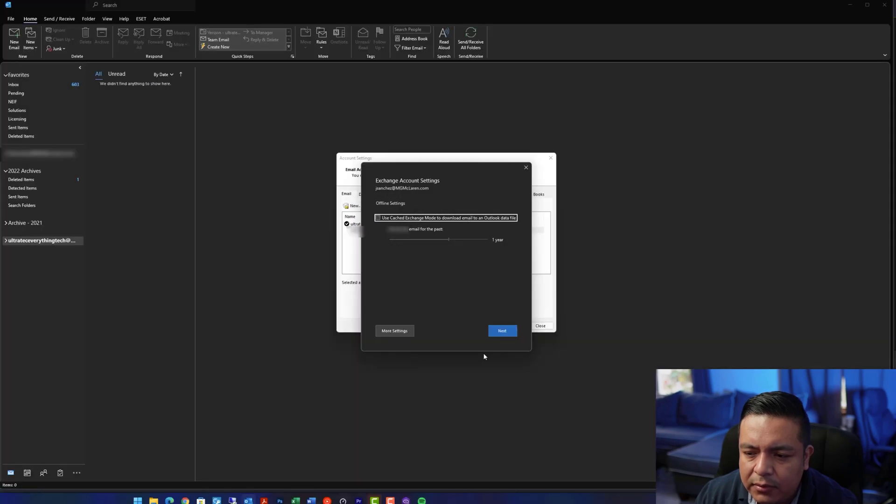
{"action": "left_click", "coordinate": [498, 331]}
{"action": "left_click", "coordinate": [489, 336]}
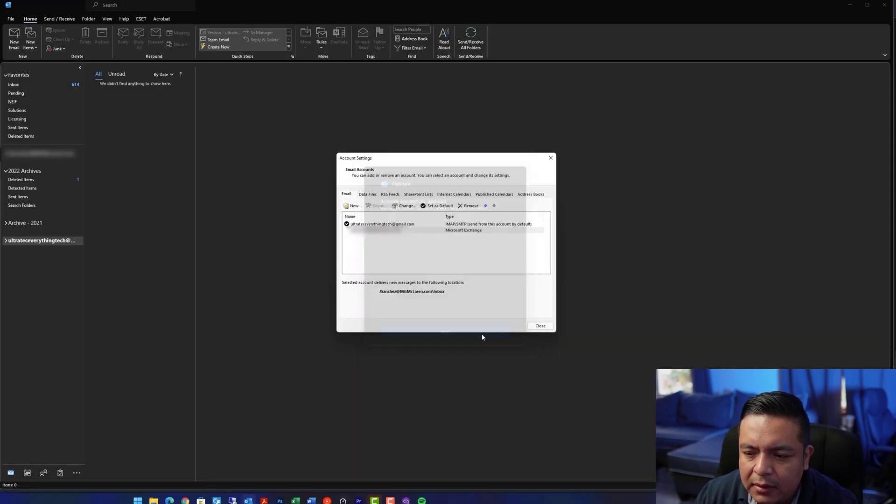
{"action": "left_click", "coordinate": [540, 325]}
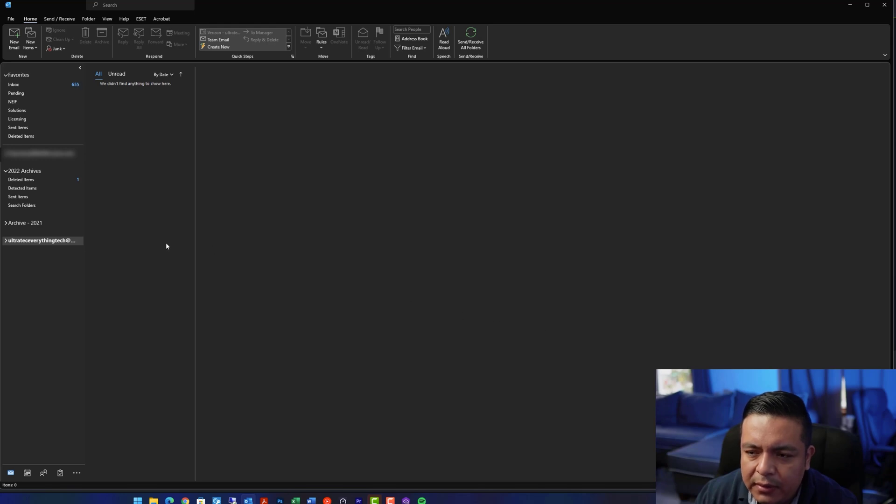
Re-enable Use Cached Exchange Mode for the Exchange account with the slider at All, then close Account Settings
{"action": "left_click", "coordinate": [11, 19]}
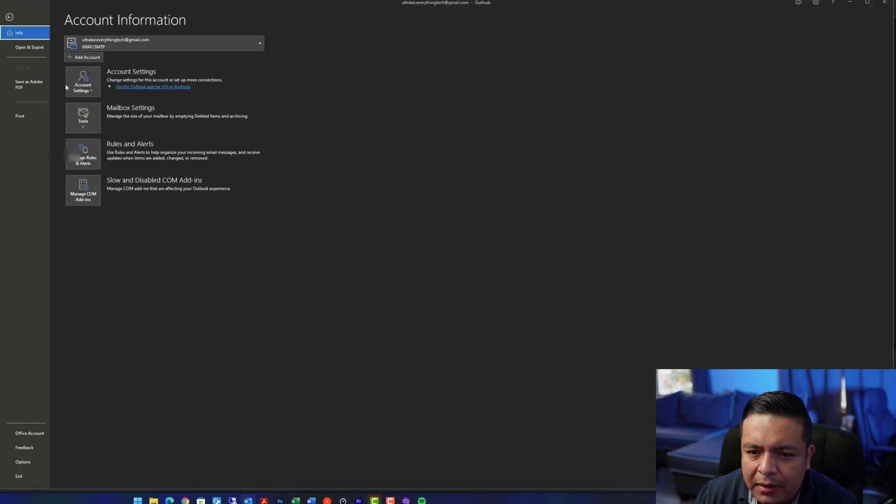
{"action": "left_click", "coordinate": [80, 86]}
{"action": "left_click", "coordinate": [85, 106]}
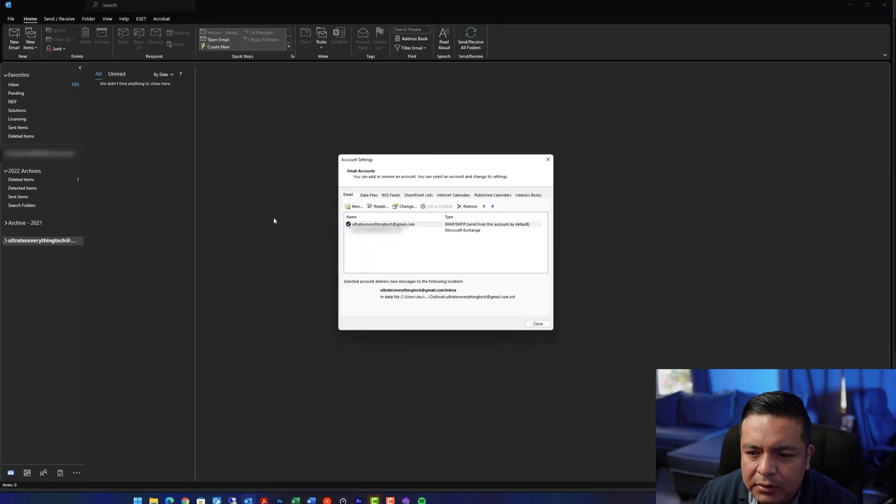
{"action": "double_click", "coordinate": [378, 229]}
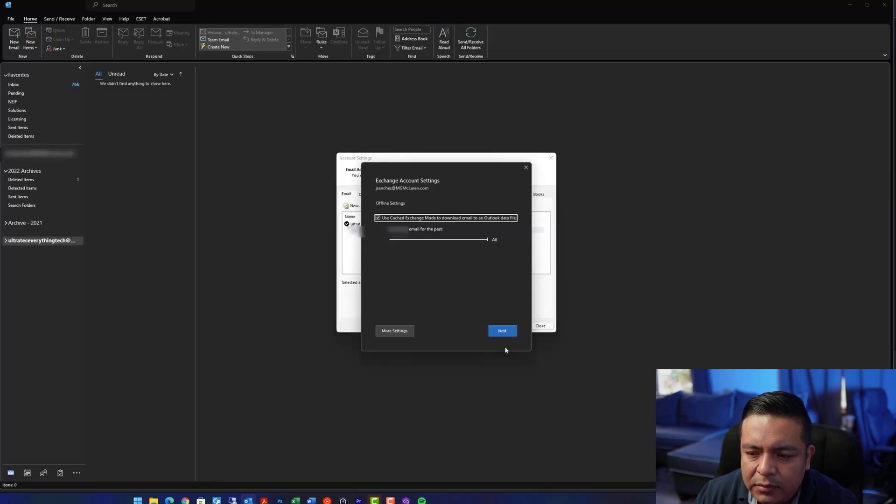
{"action": "left_click", "coordinate": [509, 331]}
{"action": "left_click", "coordinate": [490, 338]}
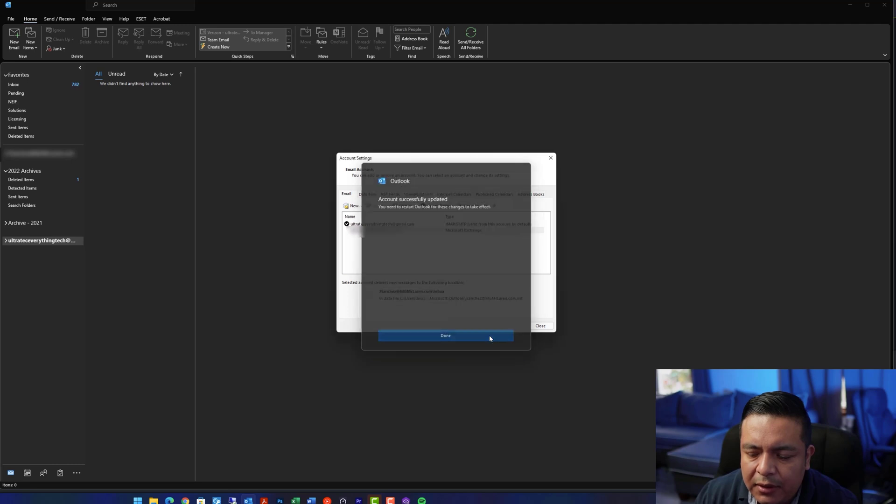
{"action": "left_click", "coordinate": [544, 328]}
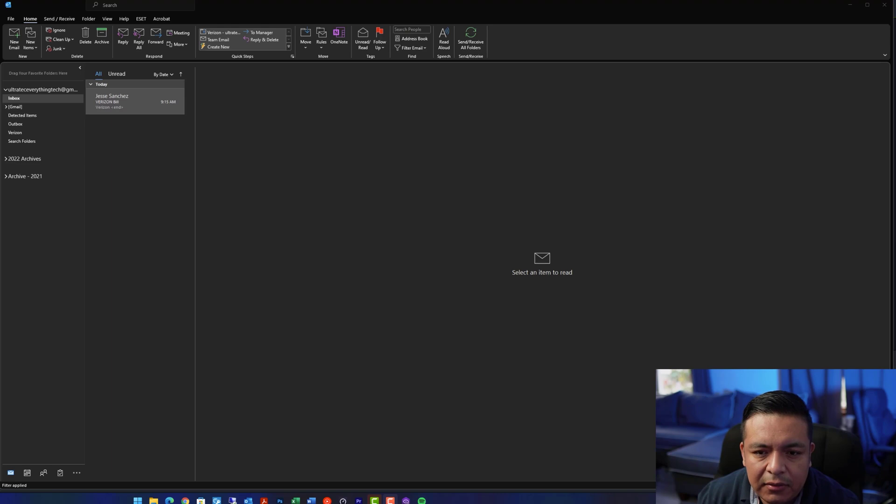
Open the COM Add-ins manager from Outlook Options' Add-ins page
{"action": "left_click", "coordinate": [10, 19]}
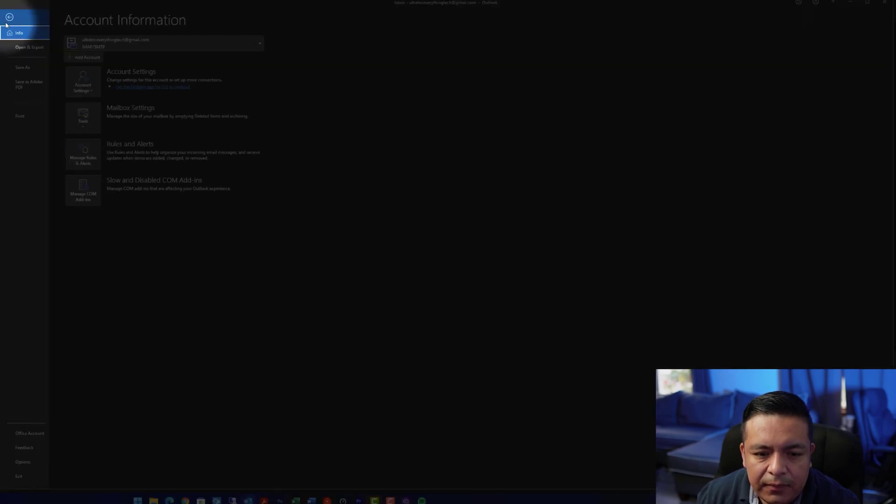
{"action": "left_click", "coordinate": [23, 462]}
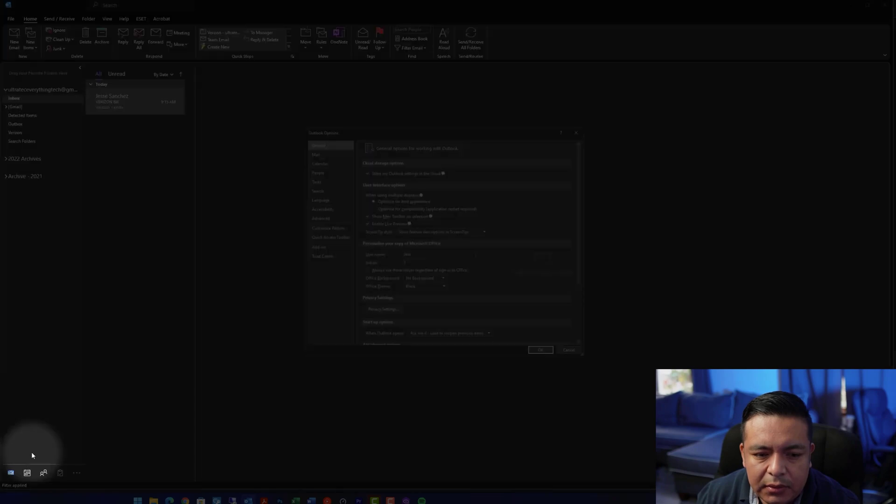
{"action": "left_click", "coordinate": [329, 248]}
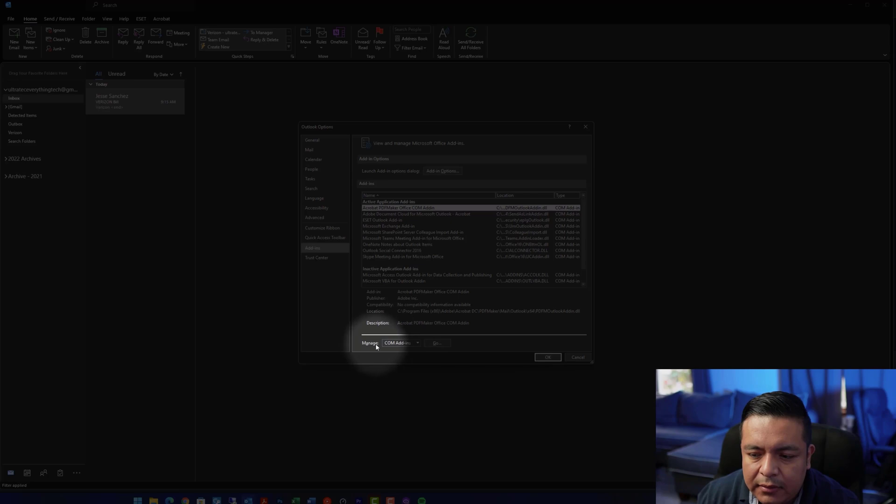
{"action": "left_click", "coordinate": [405, 343]}
{"action": "left_click", "coordinate": [436, 343]}
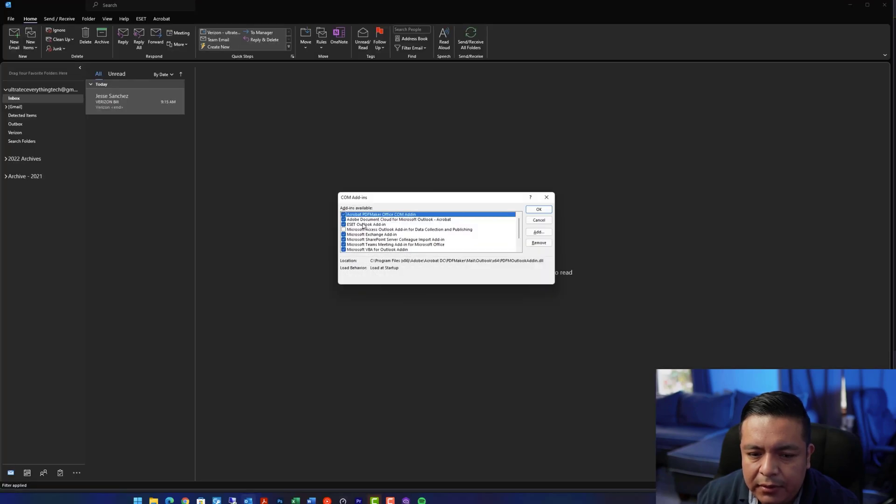
Uncheck the Adobe Document Cloud and OneNote Notes add-ins and confirm with OK
{"action": "left_click", "coordinate": [344, 219]}
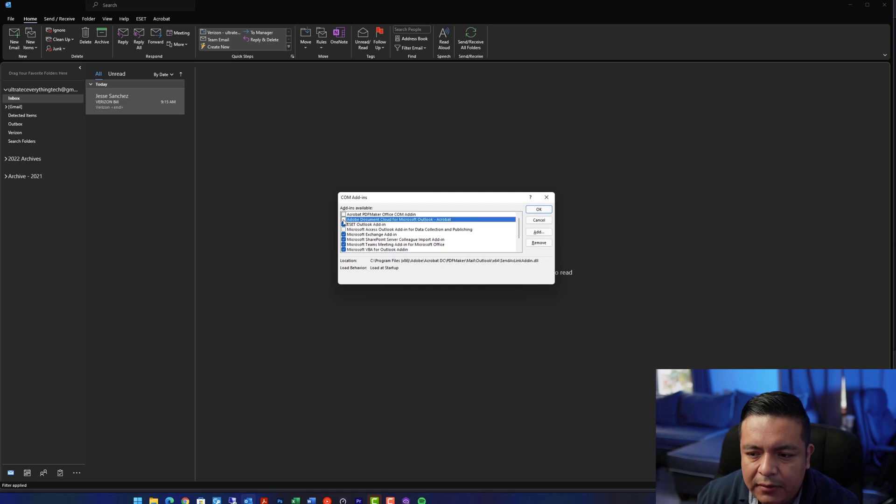
{"action": "scroll", "coordinate": [407, 247], "scroll_direction": "down", "scroll_amount": 1}
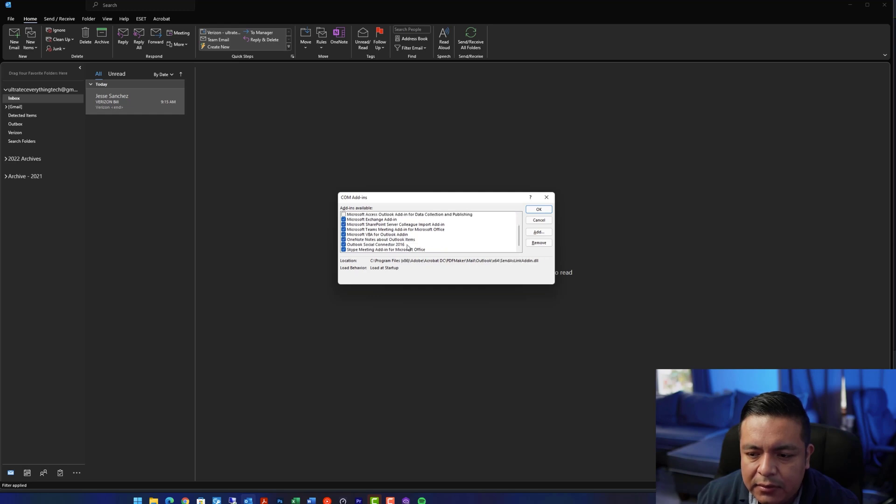
{"action": "left_click", "coordinate": [344, 240]}
{"action": "left_click", "coordinate": [348, 250]}
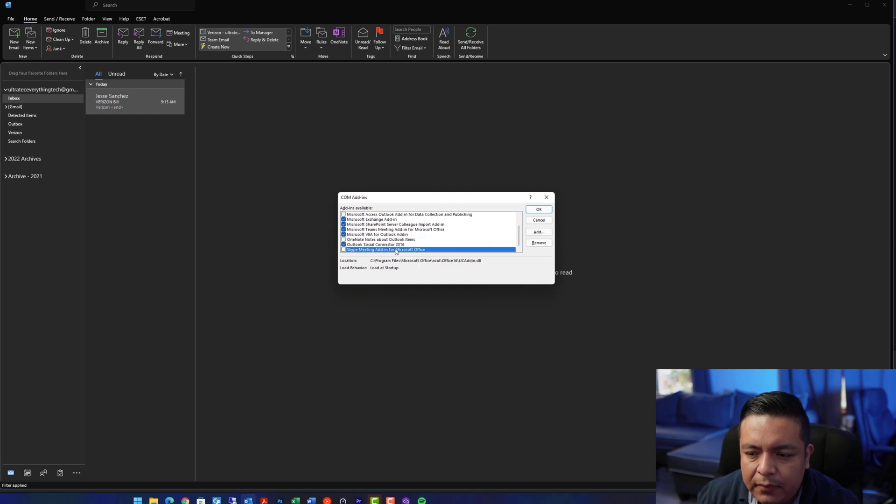
{"action": "scroll", "coordinate": [399, 248], "scroll_direction": "up", "scroll_amount": 1}
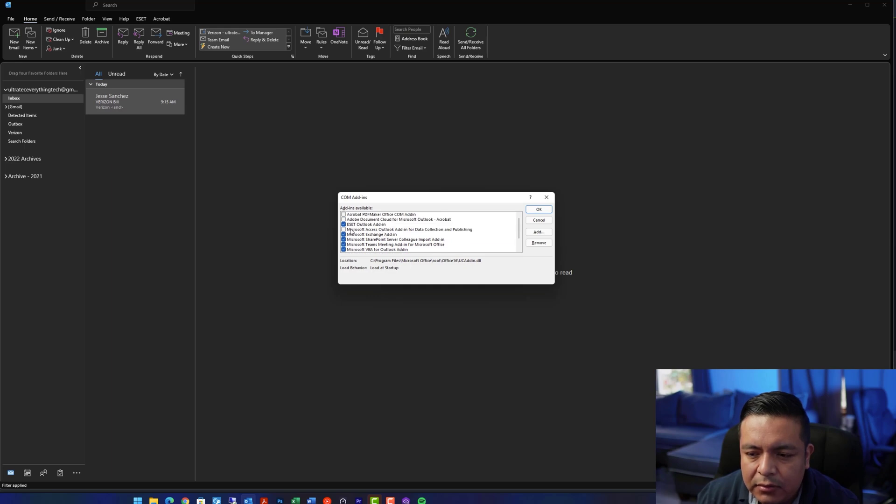
{"action": "left_click", "coordinate": [540, 210]}
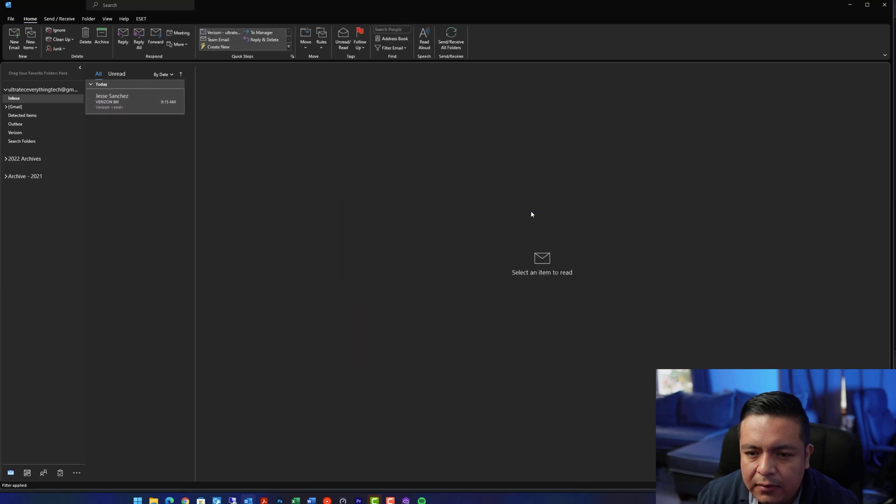